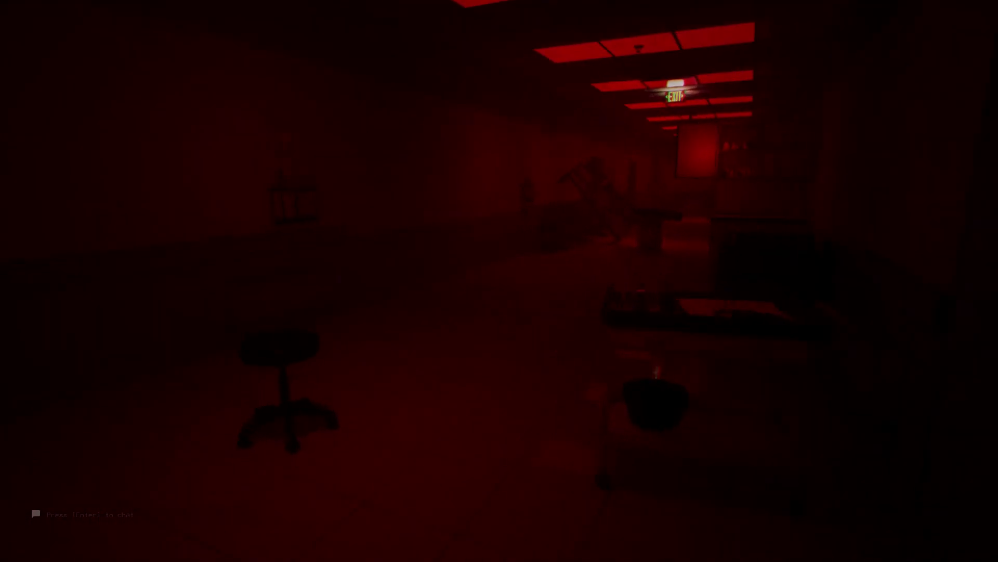
pyautogui.press('w')
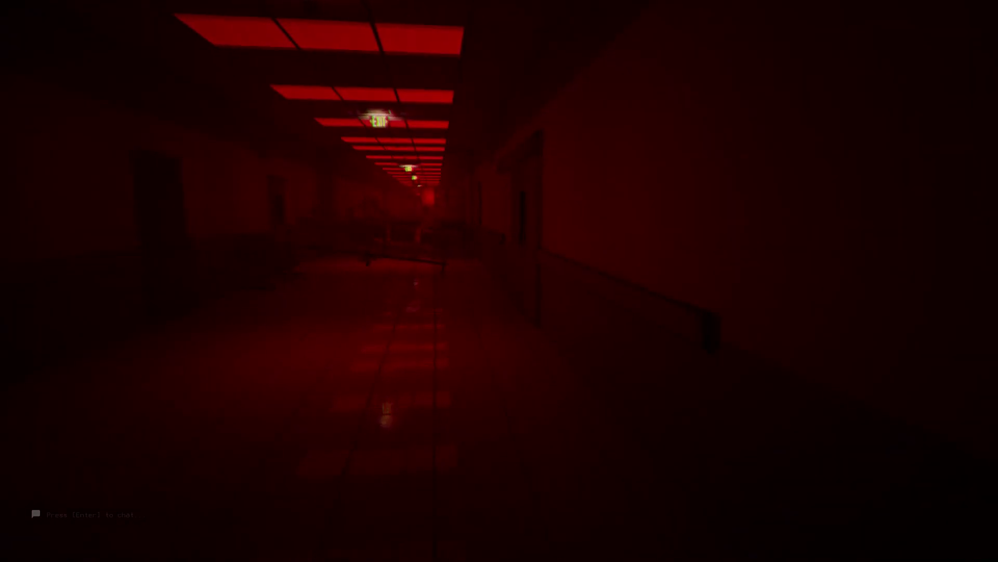
pyautogui.press('w')
pyautogui.press('w')
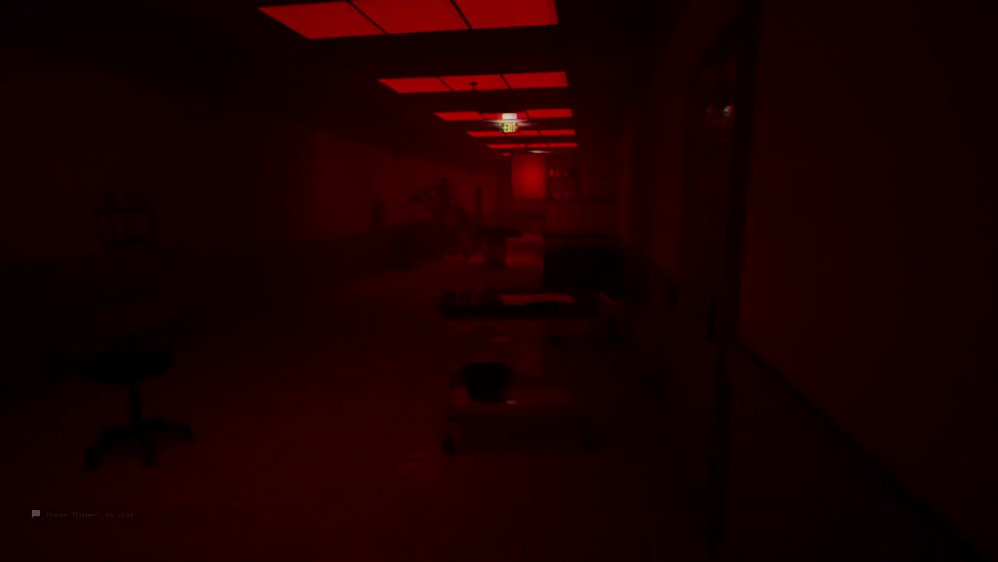
pyautogui.press('w')
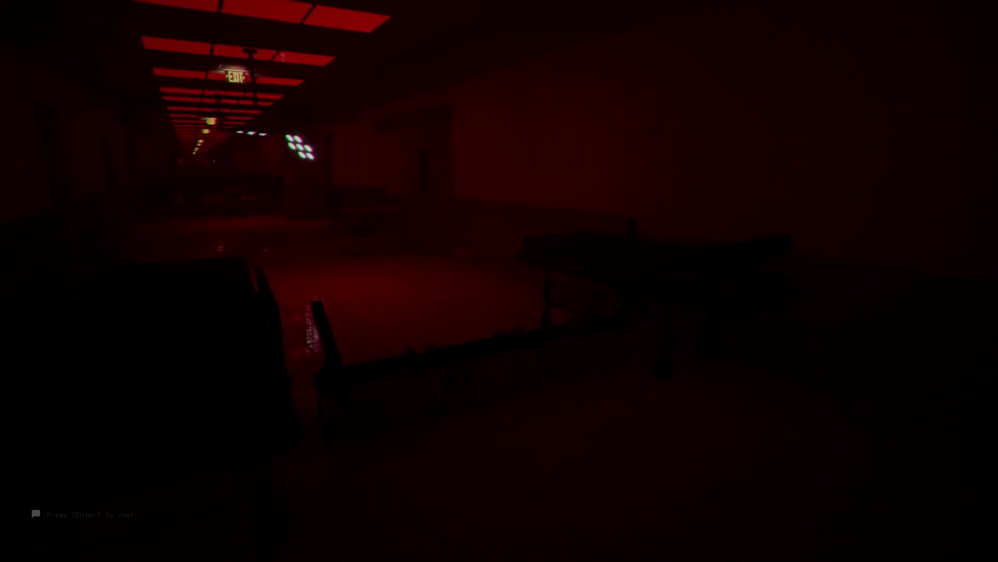
pyautogui.press('w')
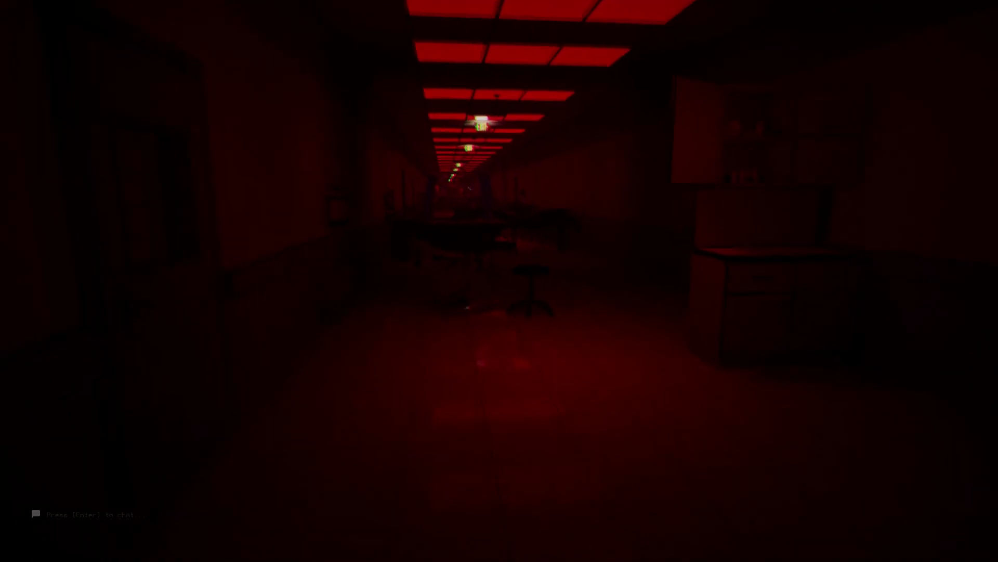
pyautogui.press('w')
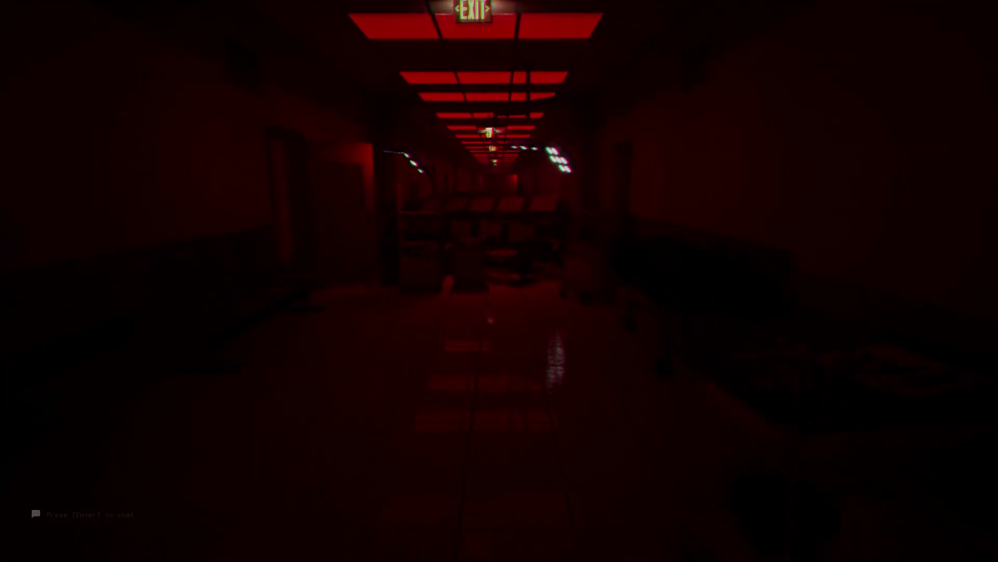
pyautogui.press('w')
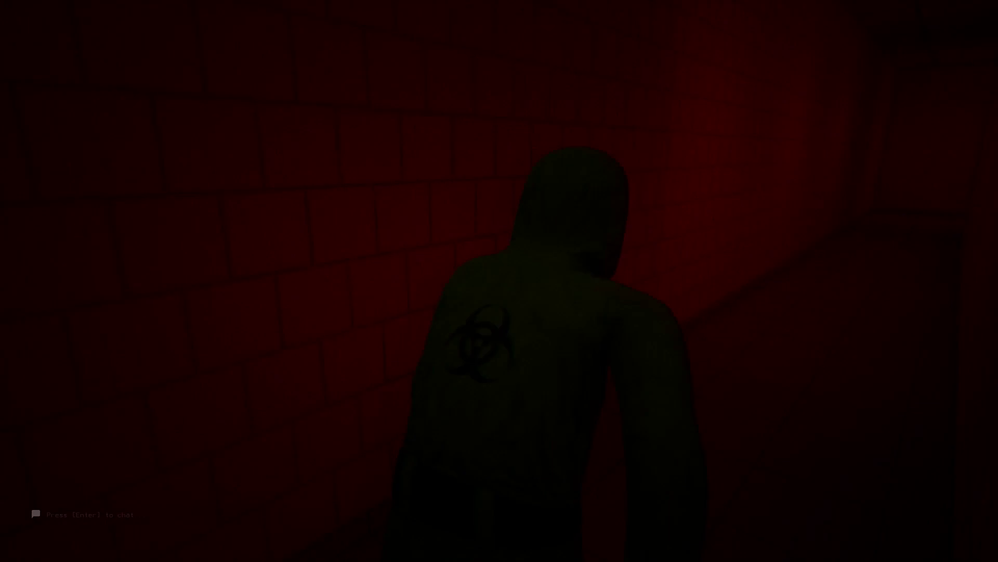
pyautogui.press('w')
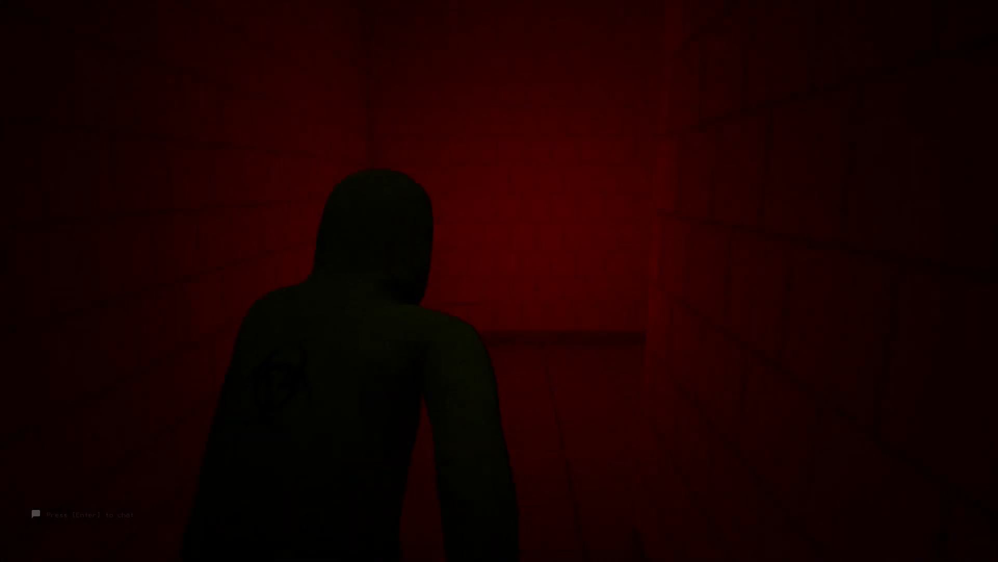
pyautogui.press('w')
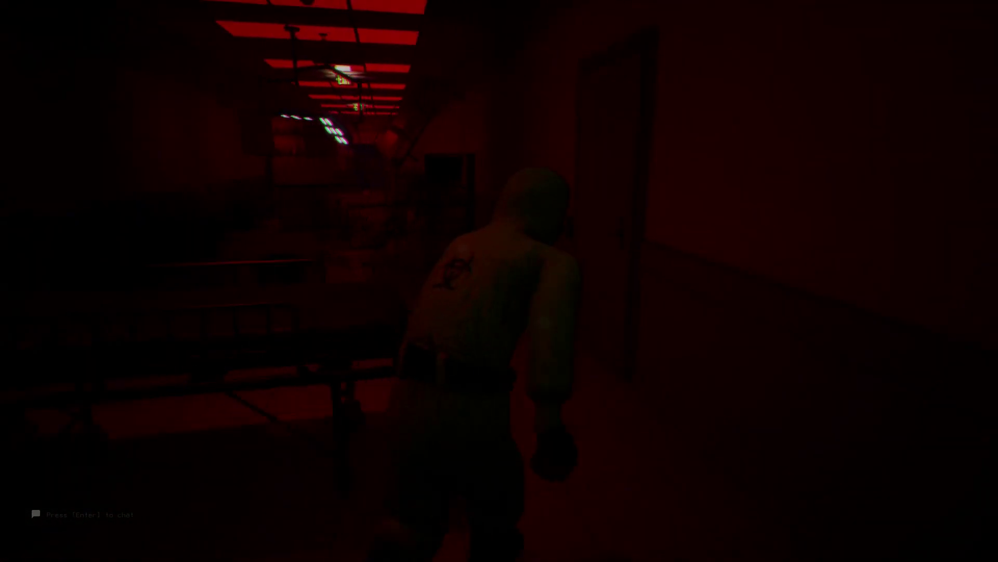
pyautogui.press('w')
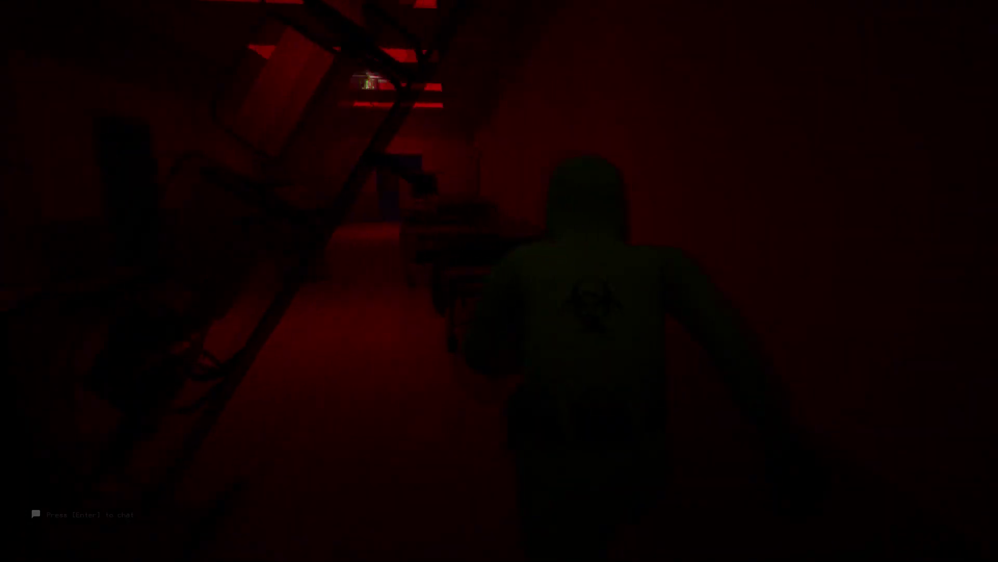
pyautogui.press('w')
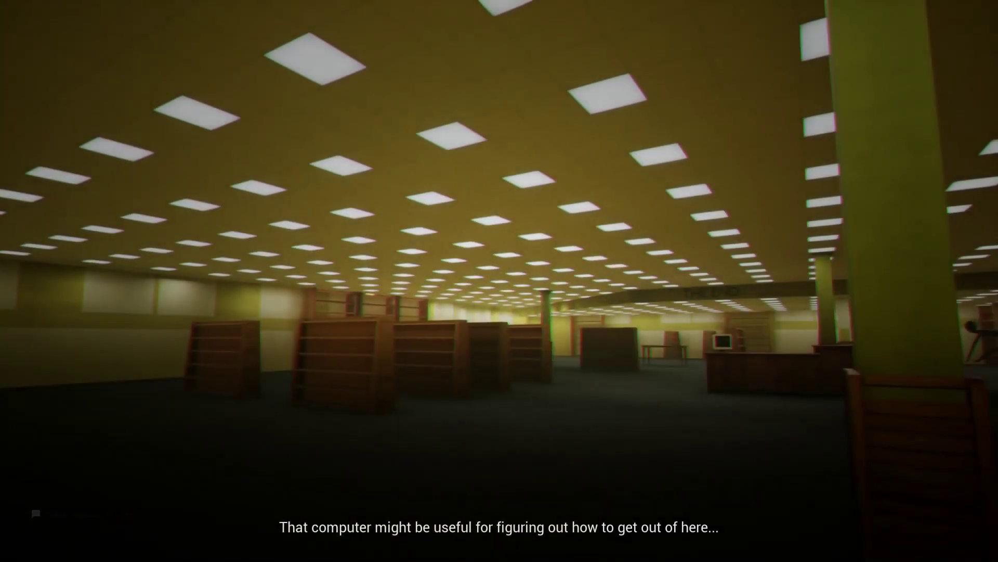
pyautogui.moveTo(312, 281); pyautogui.dragTo(624, 281)
pyautogui.press('w')
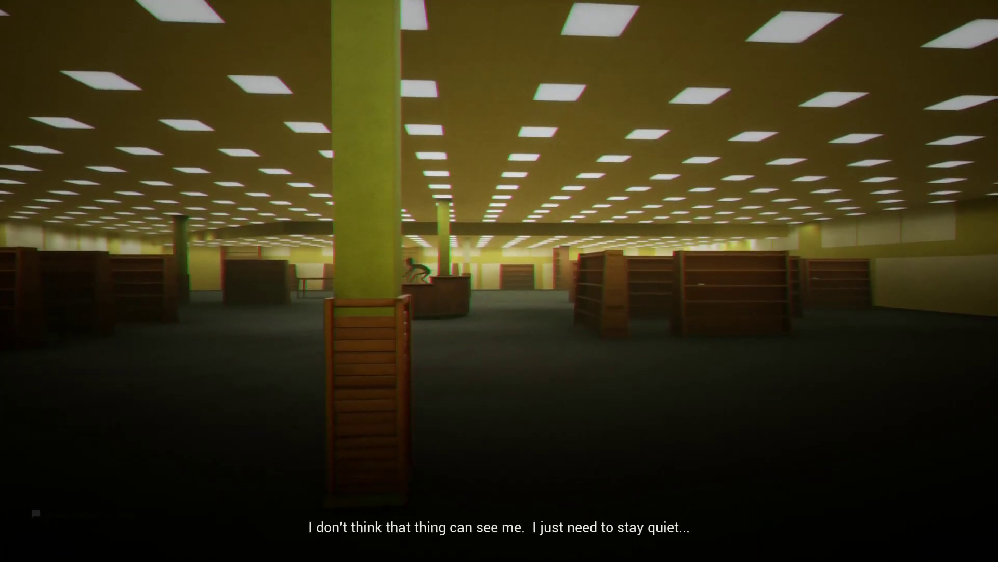
pyautogui.moveTo(499, 281); pyautogui.dragTo(702, 281)
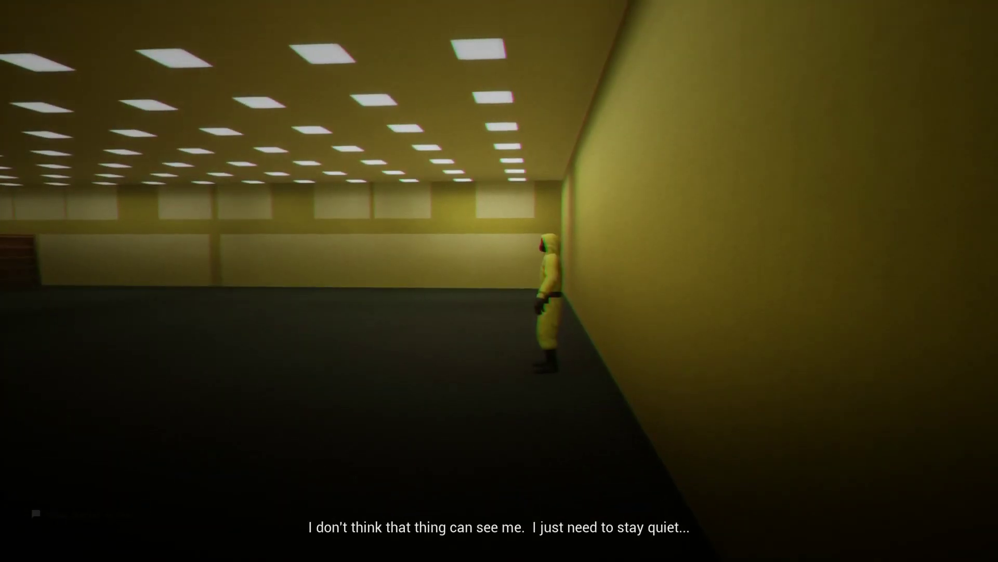